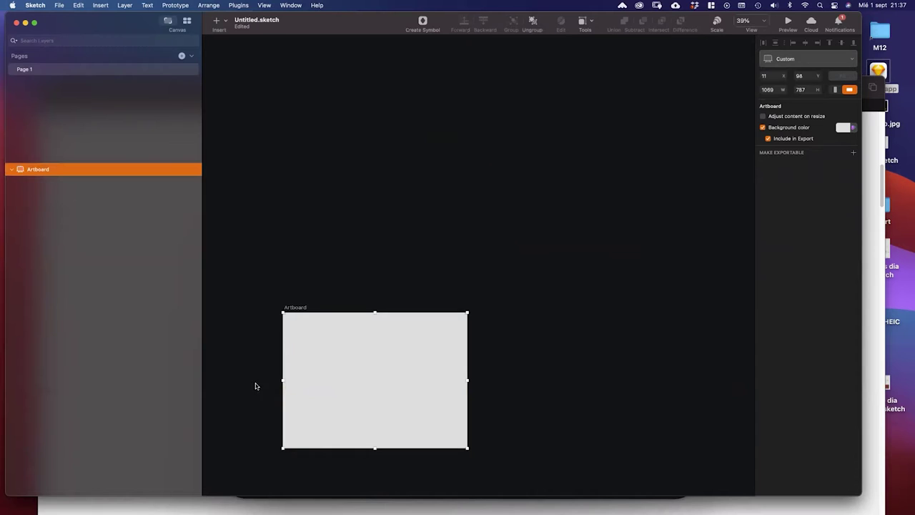
Step: Draw a rectangle about 229 by 222 in the upper-left area of the artboard
scroll(257, 385, "up", 5)
left_click(274, 348)
scroll(277, 283, "down", 2)
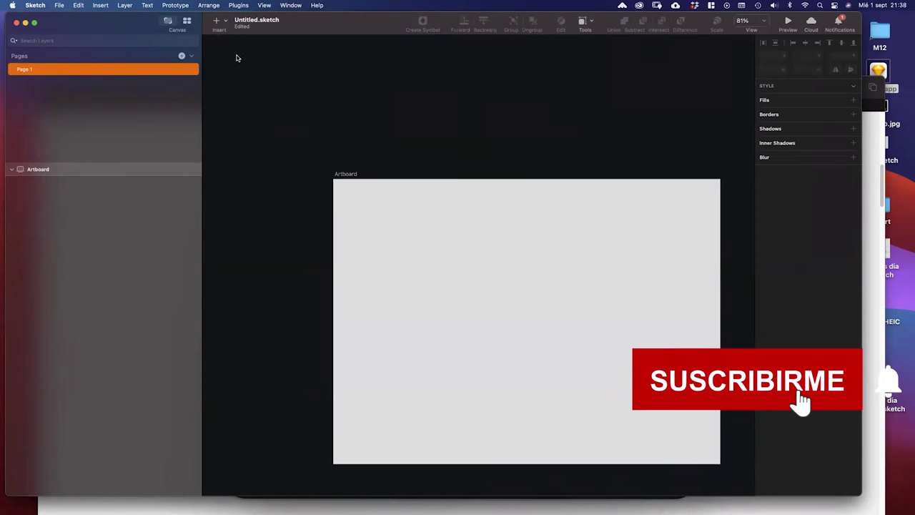
left_click(216, 20)
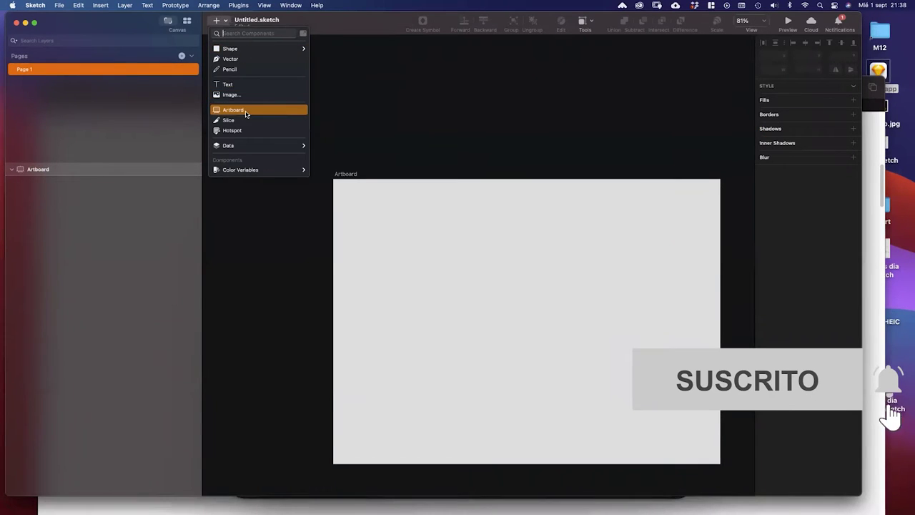
mouse_move(236, 48)
left_click(335, 49)
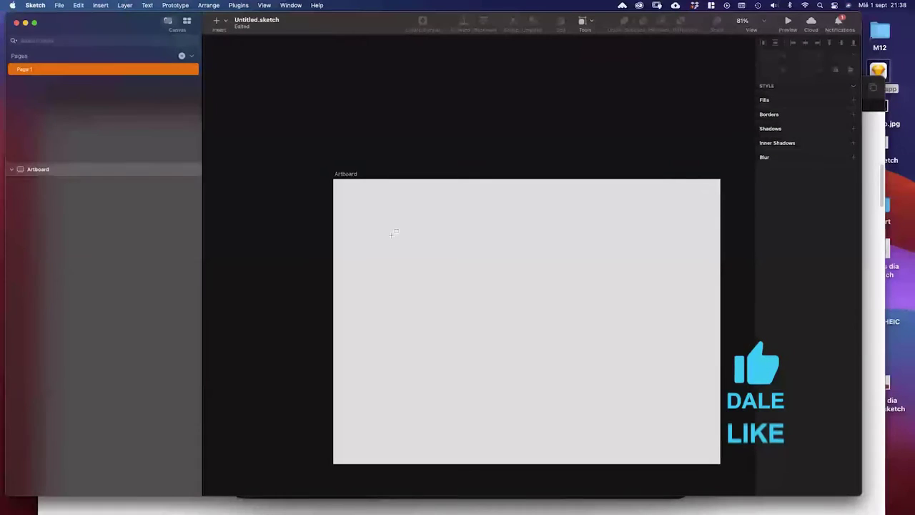
left_click_drag(383, 228, 467, 309)
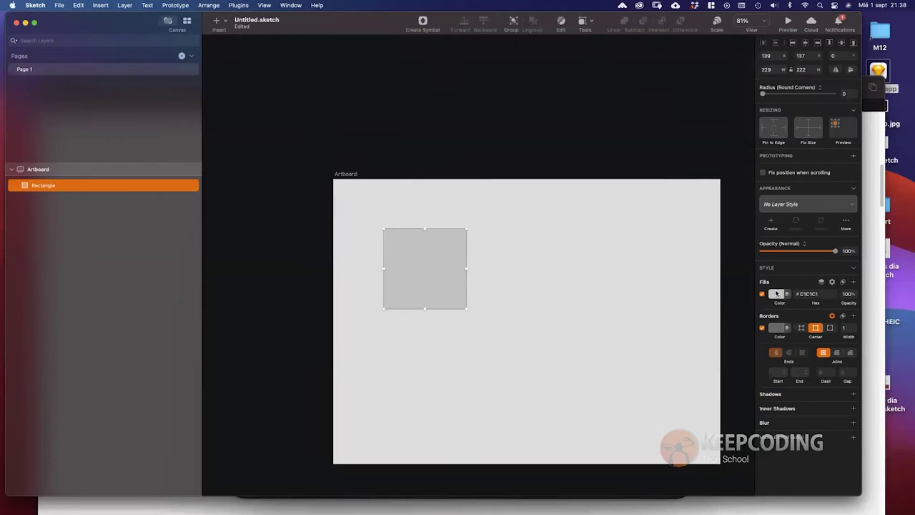
Step: Apply the Gris claro color variable as the rectangle's fill and turn off its border
left_click(779, 294)
left_click(784, 468)
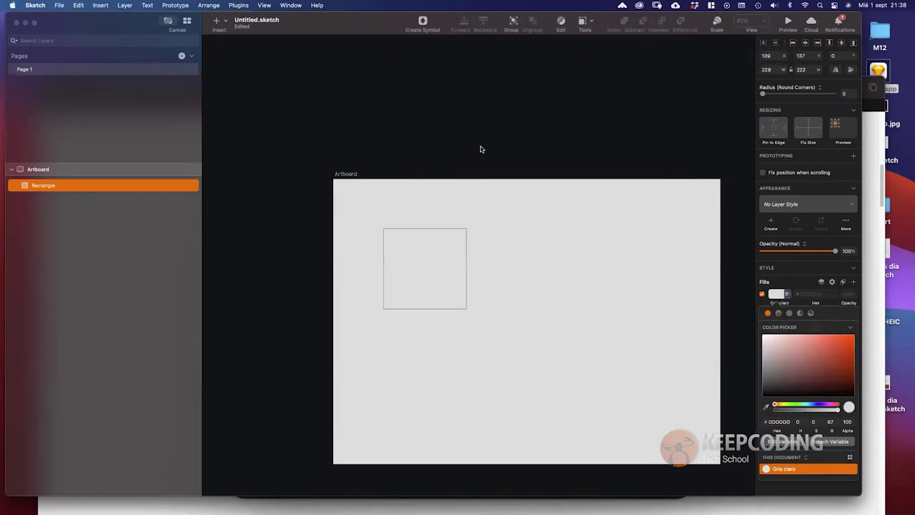
left_click(439, 250)
left_click(467, 227)
left_click(455, 239)
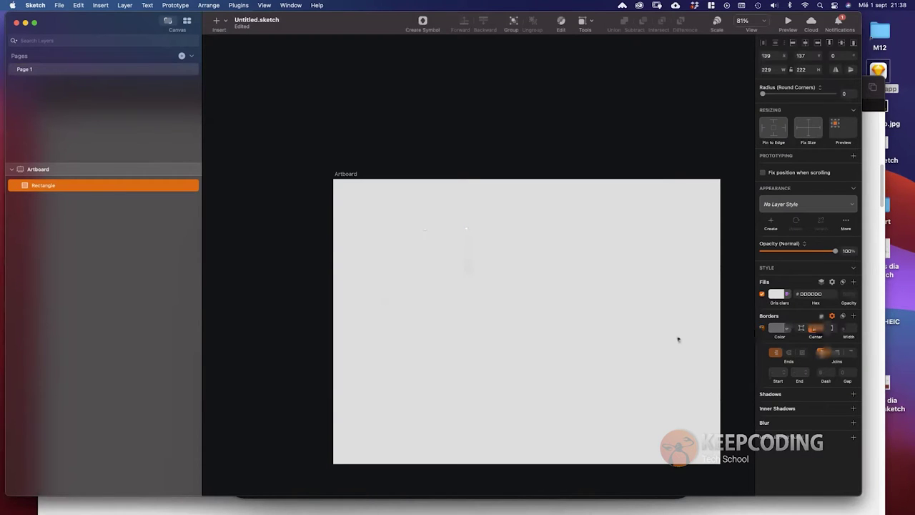
left_click(483, 148)
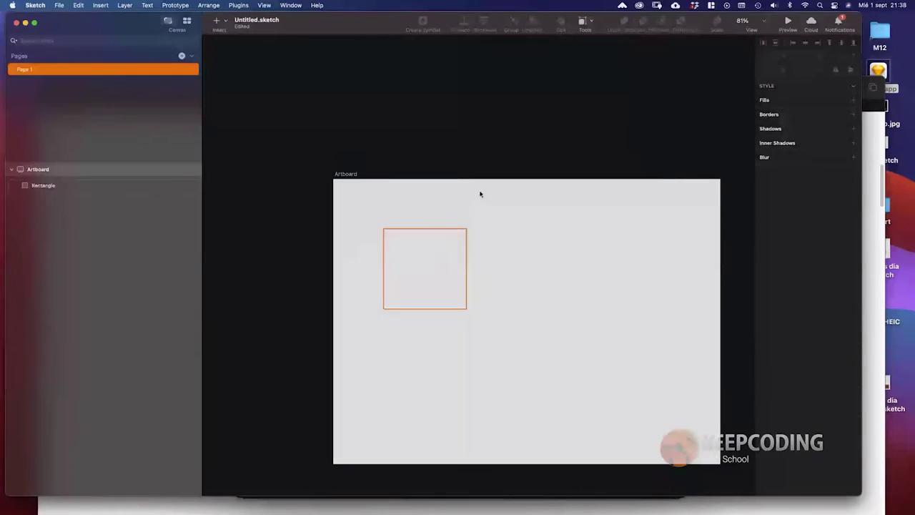
Step: Set the rectangle's width to 300 and its height to 360
left_click(461, 238)
left_click(772, 71)
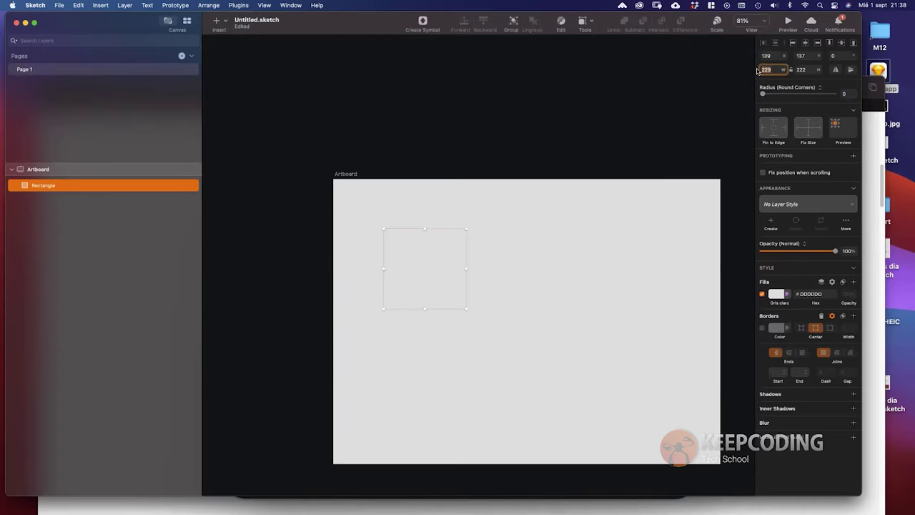
type("300")
key("Tab")
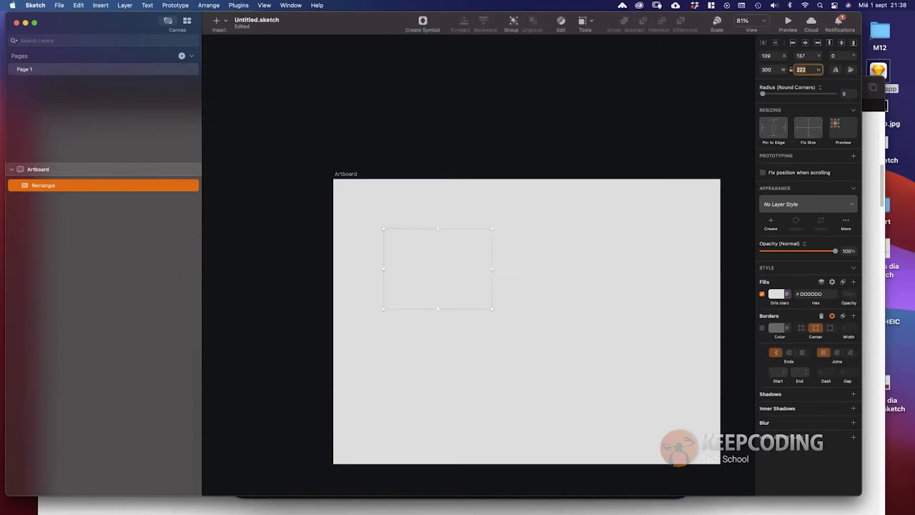
type("360")
Step: Set the rectangle's width to 360 and its height to 300
key("shift+Tab")
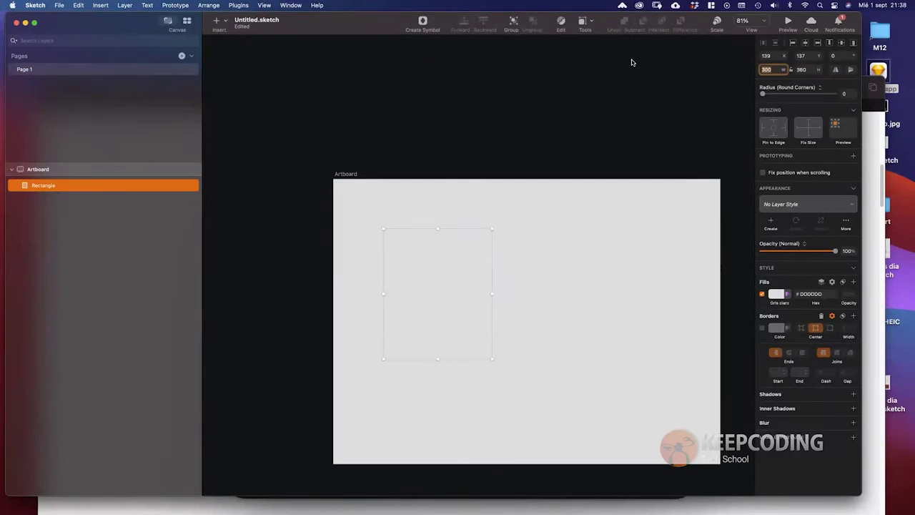
type("3")
key("Tab")
type("300")
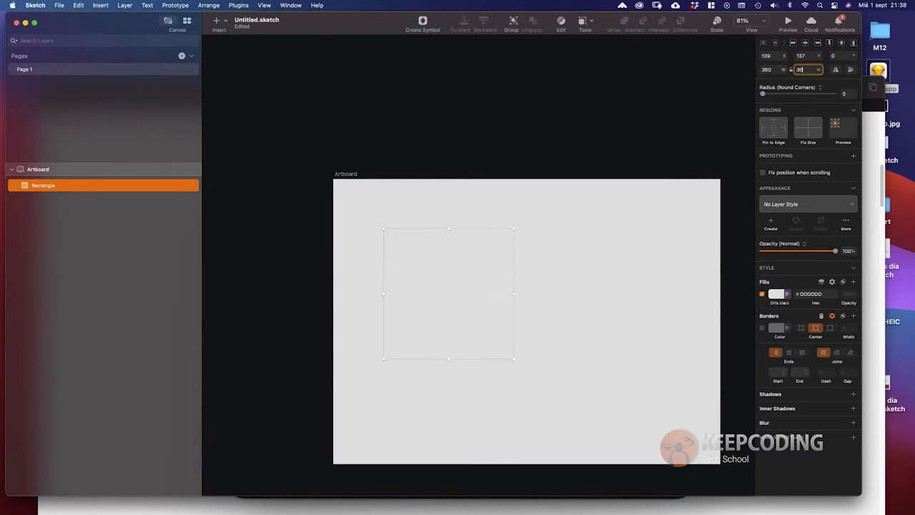
key("Return")
Step: Switch to Neumorphism.io in Safari and compare light sources from the upper-right, upper-left and lower-right corners, returning to the upper-left
key("super+Tab")
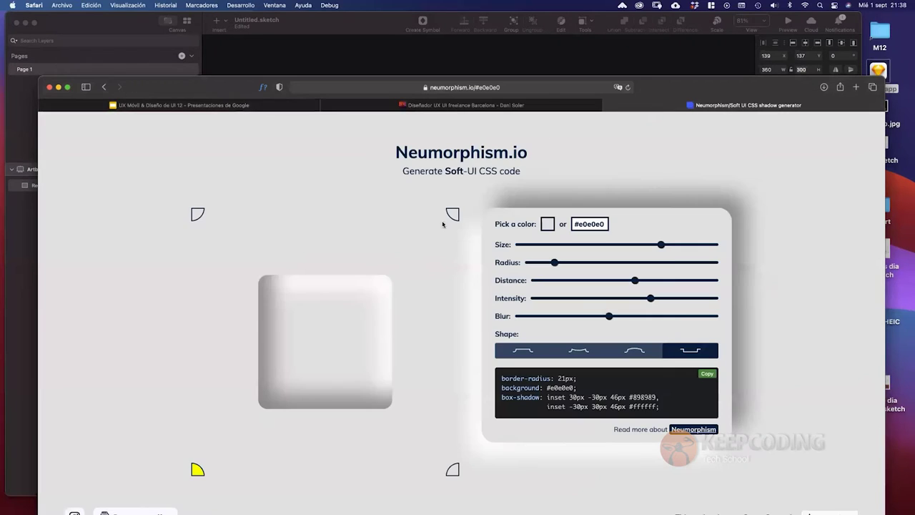
left_click(452, 215)
left_click(194, 217)
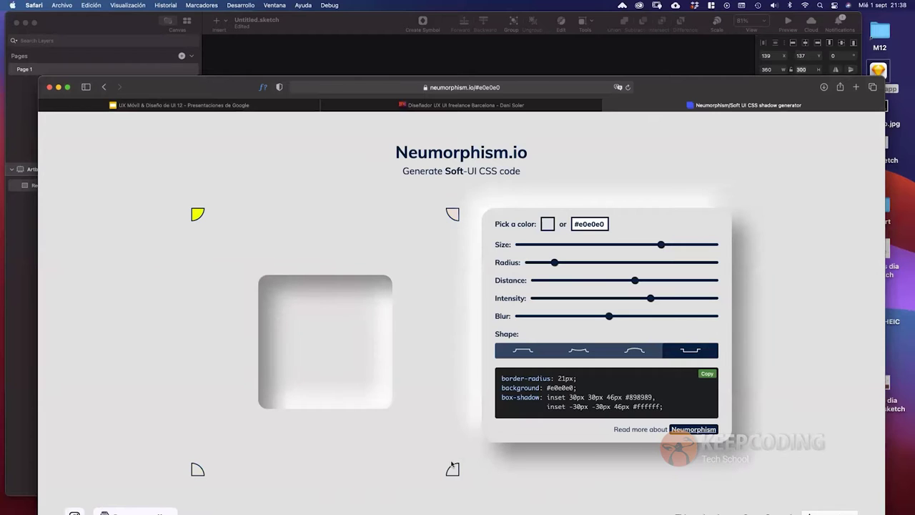
left_click(452, 471)
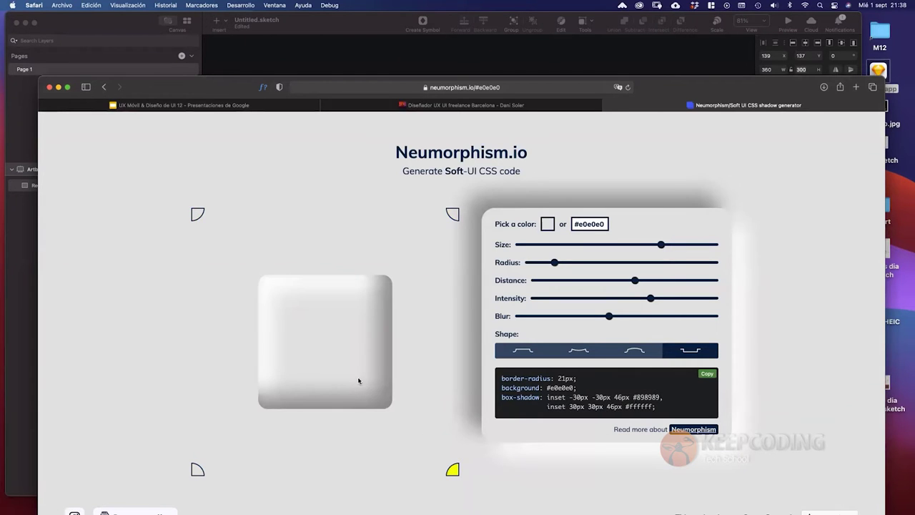
left_click(199, 217)
Step: Back in Sketch, add a linear gradient fill to the rectangle from white at 50% alpha to white at 0% alpha
key("super+Tab")
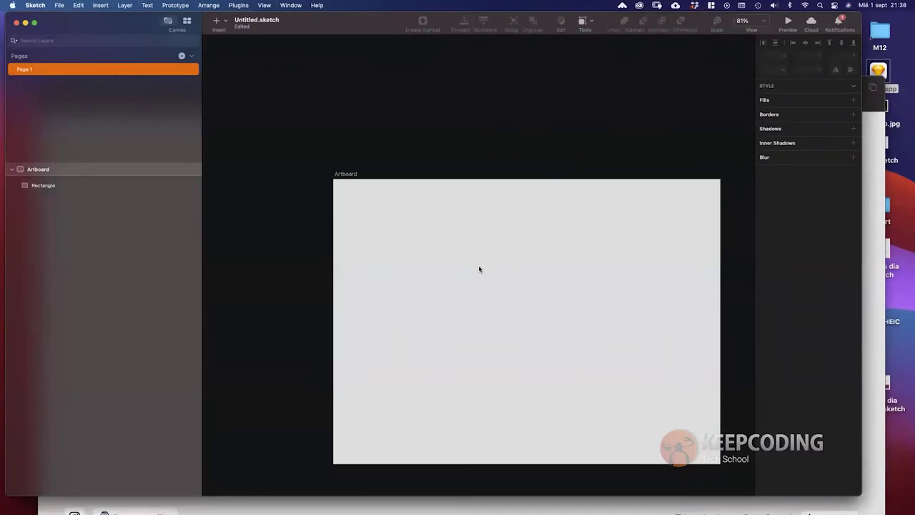
left_click(480, 269)
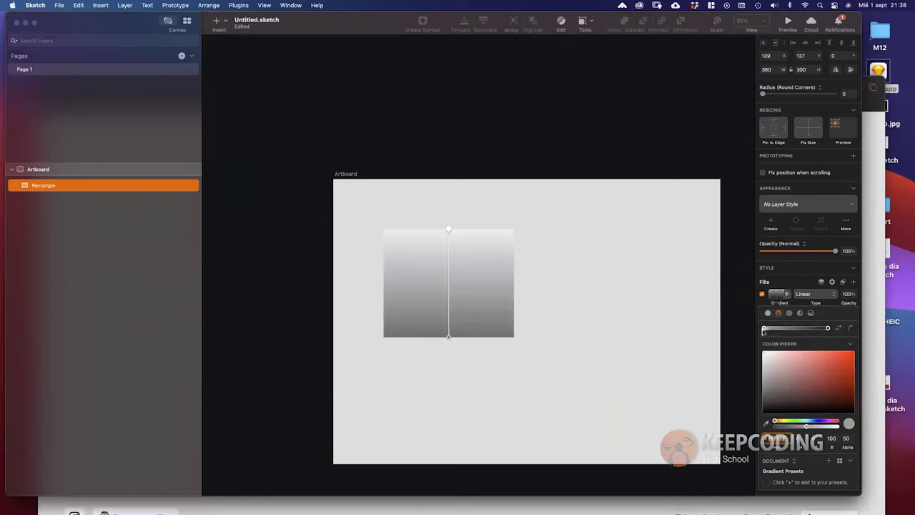
left_click_drag(765, 329, 764, 329)
left_click(828, 328)
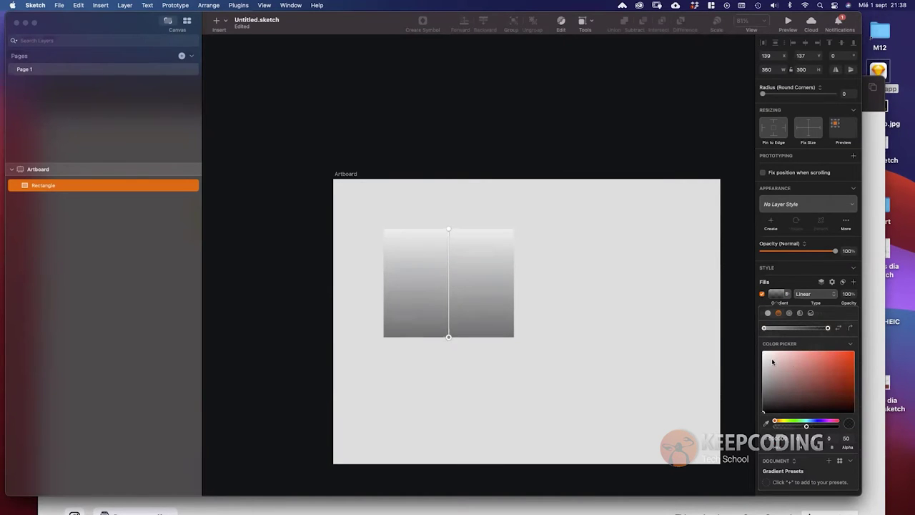
left_click_drag(773, 361, 764, 352)
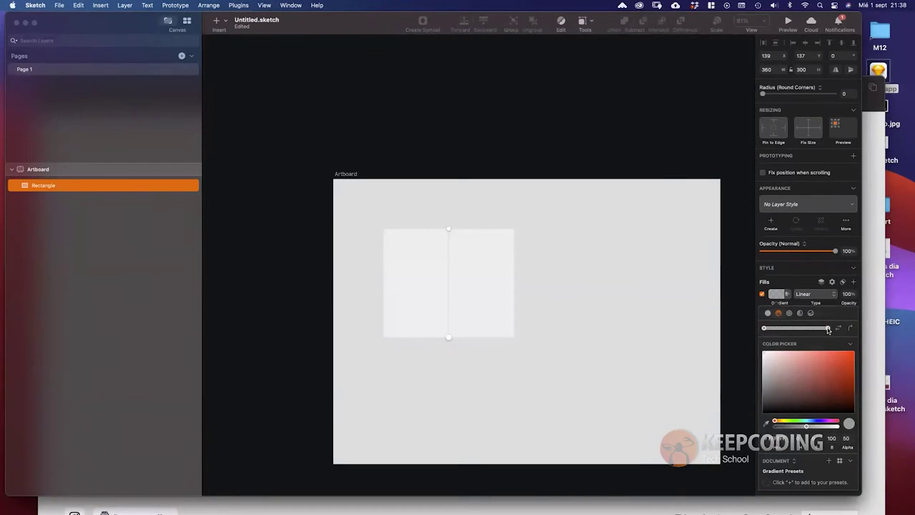
left_click_drag(807, 426, 761, 429)
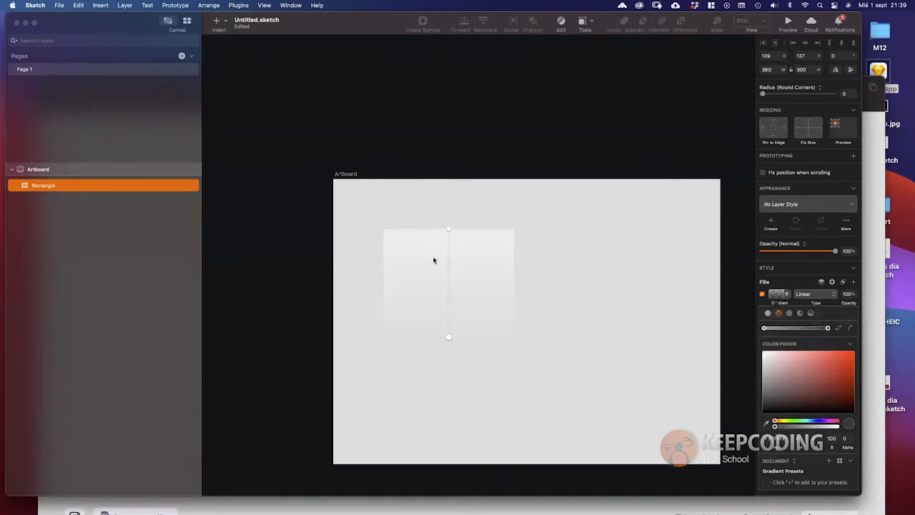
Step: Angle the white gradient diagonally from the rectangle's upper-left corner to a point just inside its lower-right corner
left_click_drag(452, 337, 513, 337)
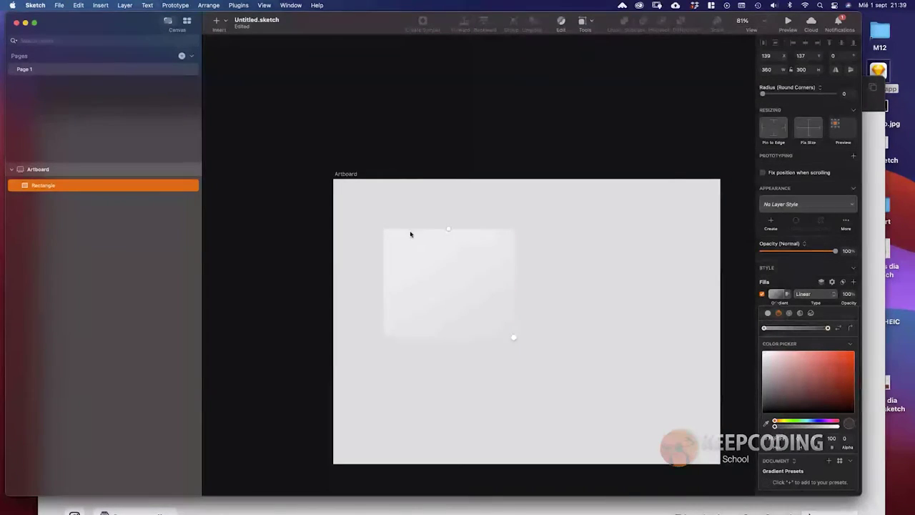
left_click_drag(448, 231, 383, 228)
left_click(509, 334)
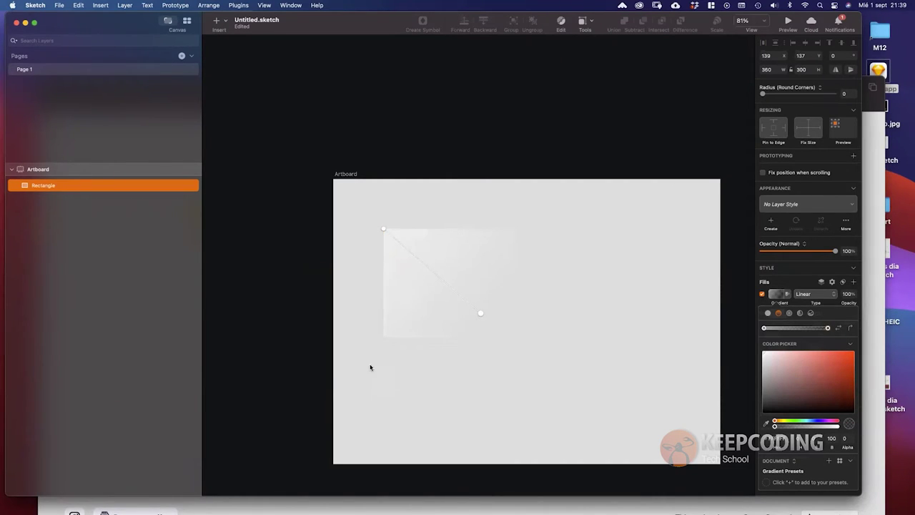
key("Escape")
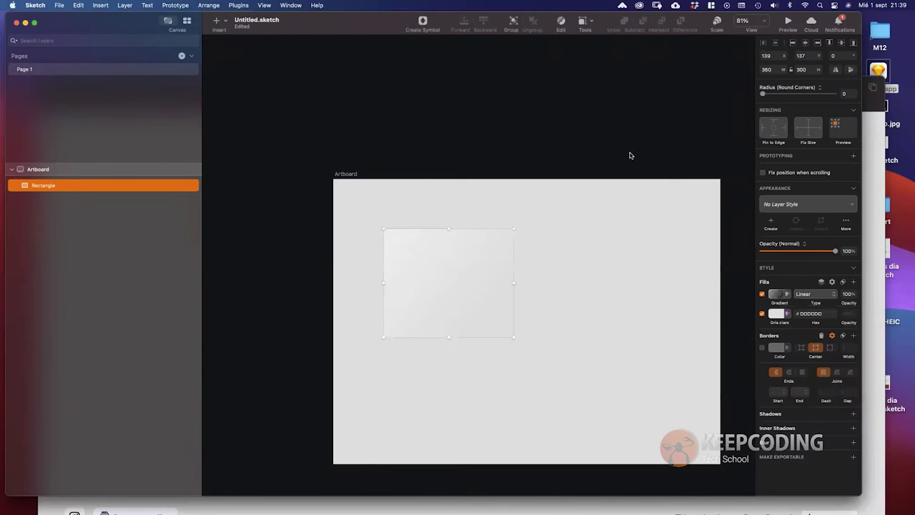
key("Escape")
Step: Add a second linear gradient fill to the rectangle, with its start stop black at 0% alpha
left_click(464, 272)
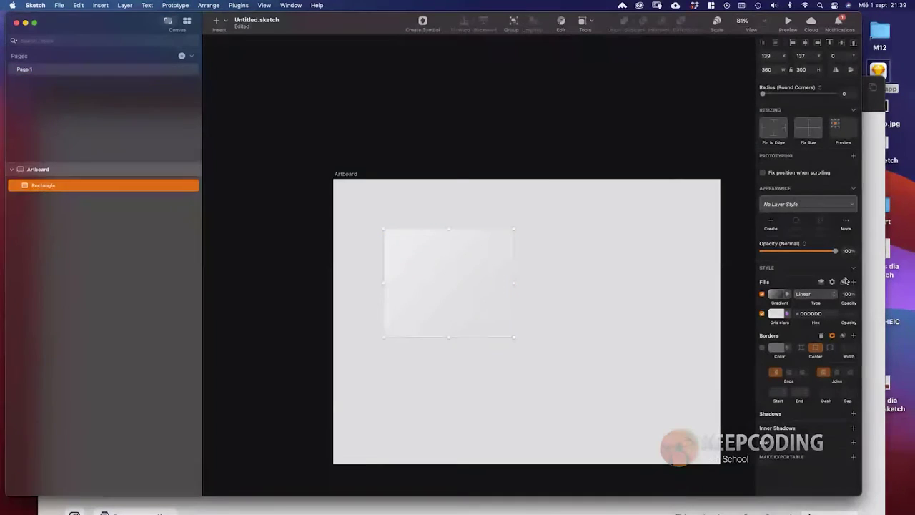
left_click(778, 295)
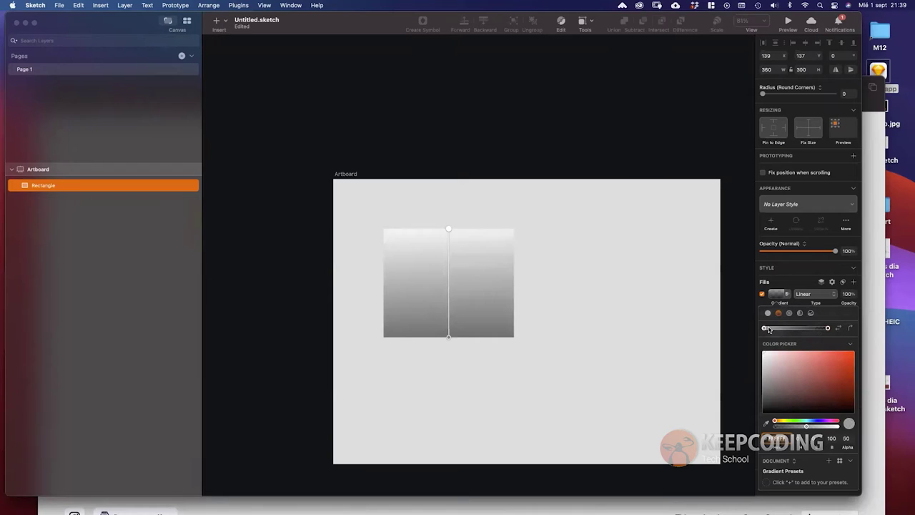
left_click(828, 328)
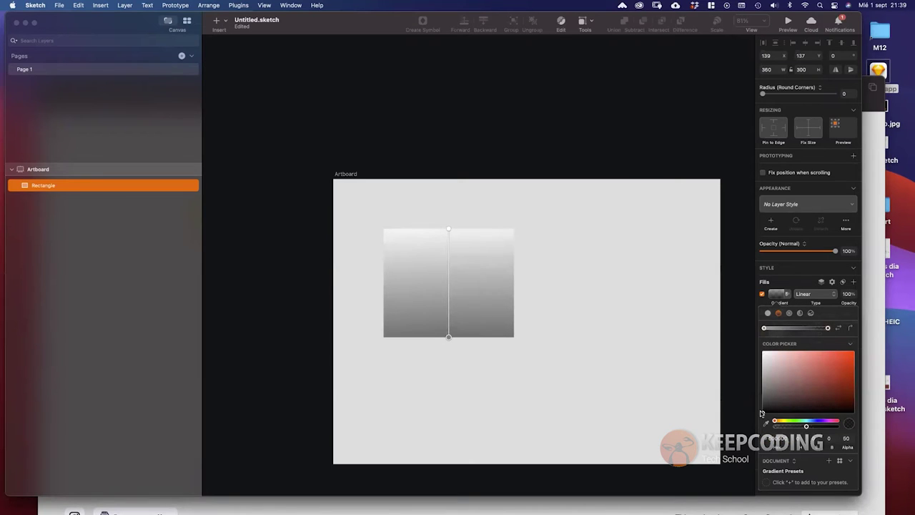
left_click(764, 329)
left_click_drag(776, 380, 755, 426)
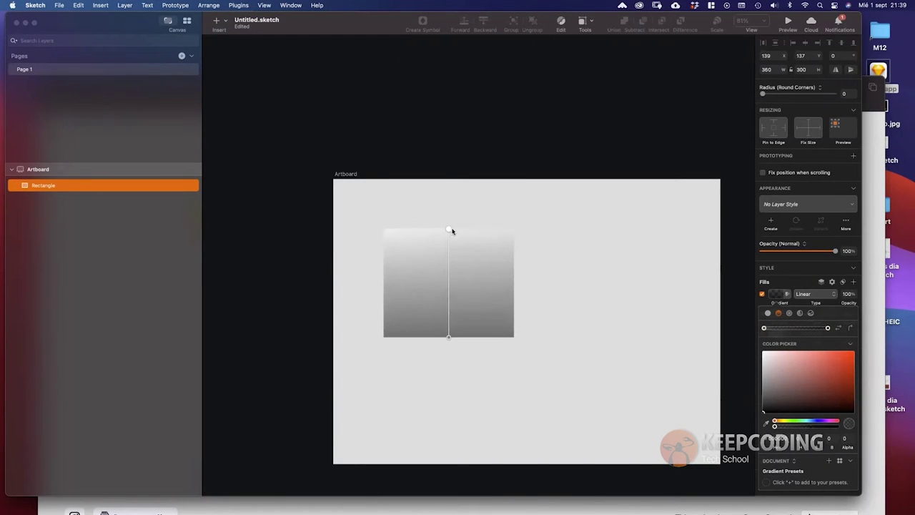
Step: Run the dark gradient diagonally from near the rectangle's middle to its lower-right corner
left_click_drag(449, 230, 392, 237)
left_click_drag(449, 337, 513, 339)
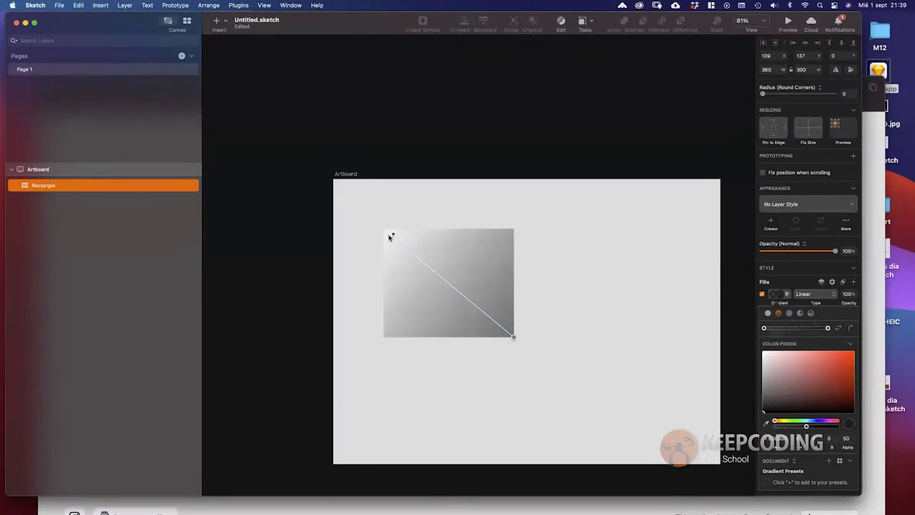
left_click_drag(392, 236, 432, 274)
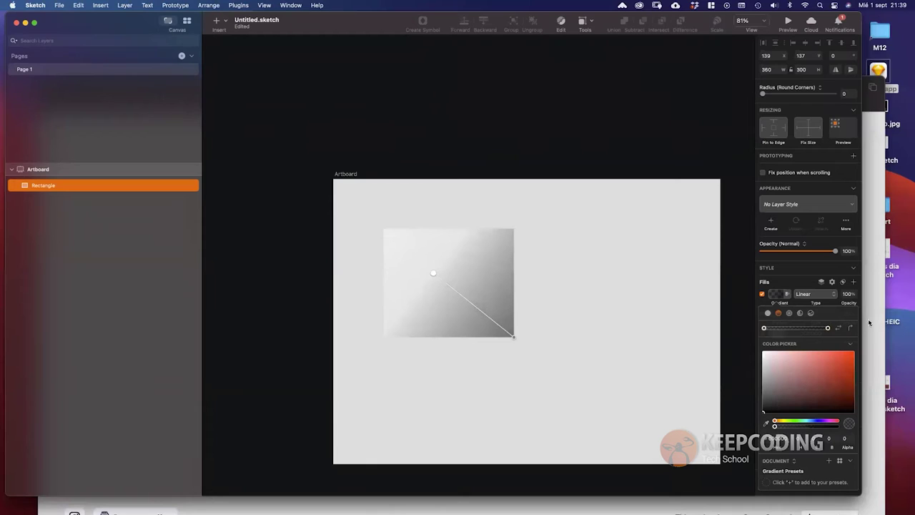
Step: Lower the alpha of the dark gradient's black end stop to 8%, and deselect the rectangle
left_click(828, 328)
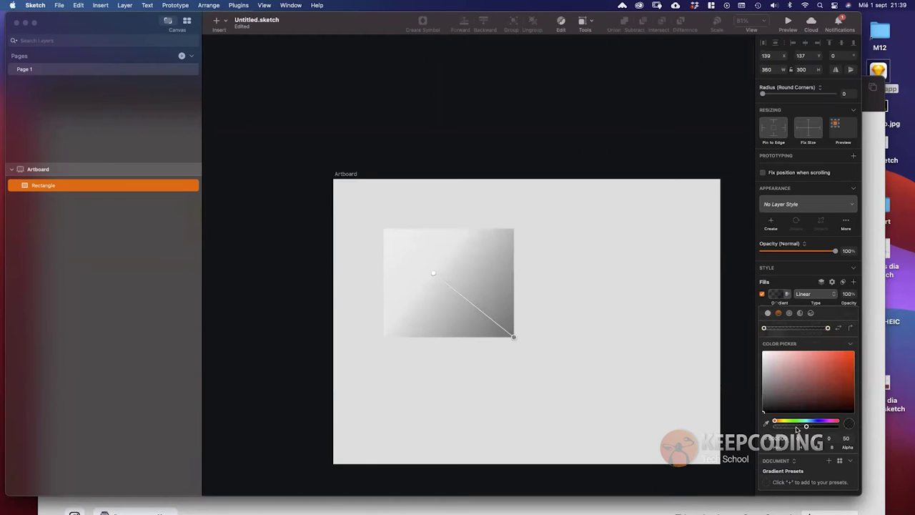
left_click_drag(798, 427, 780, 427)
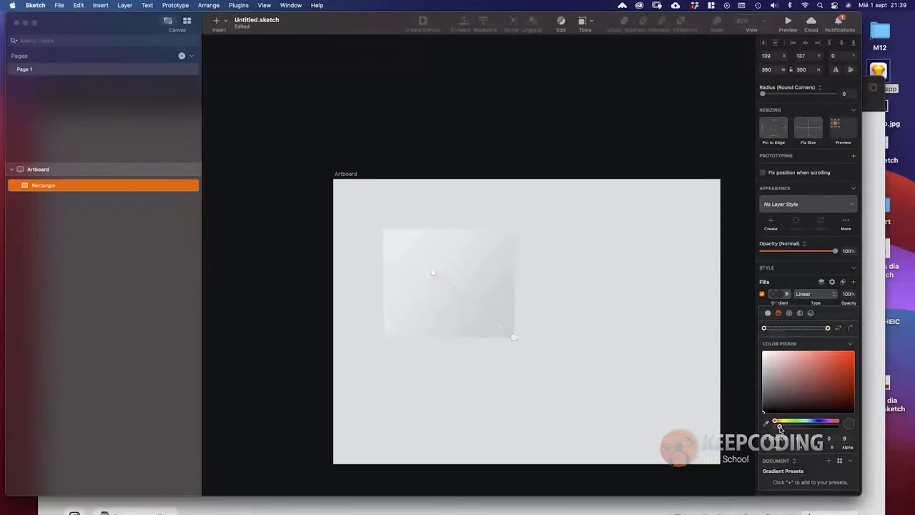
left_click(541, 137)
left_click(529, 136)
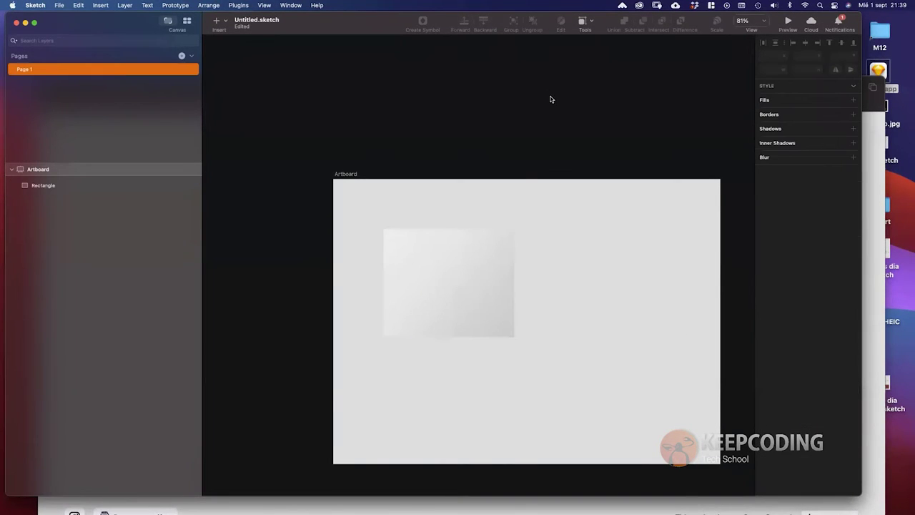
Step: Add a shadow to the rectangle with X and Y offsets of 10
left_click(471, 278)
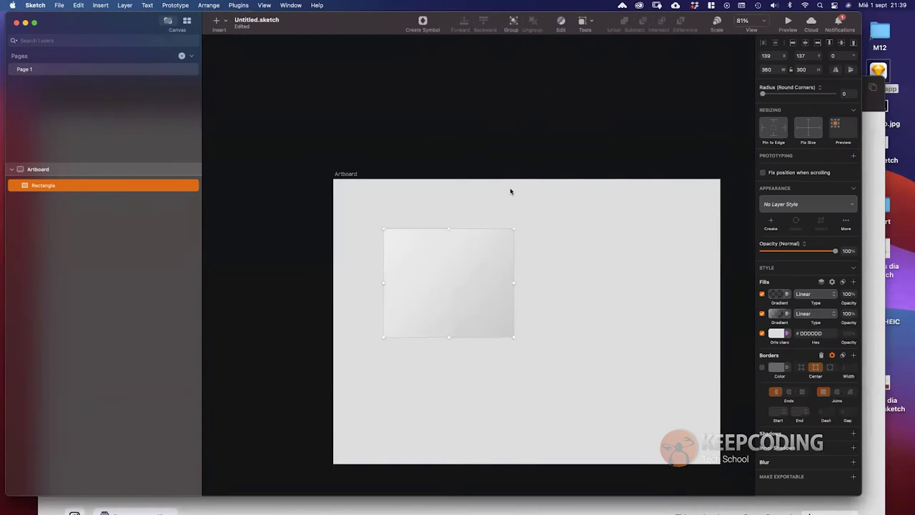
left_click(796, 436)
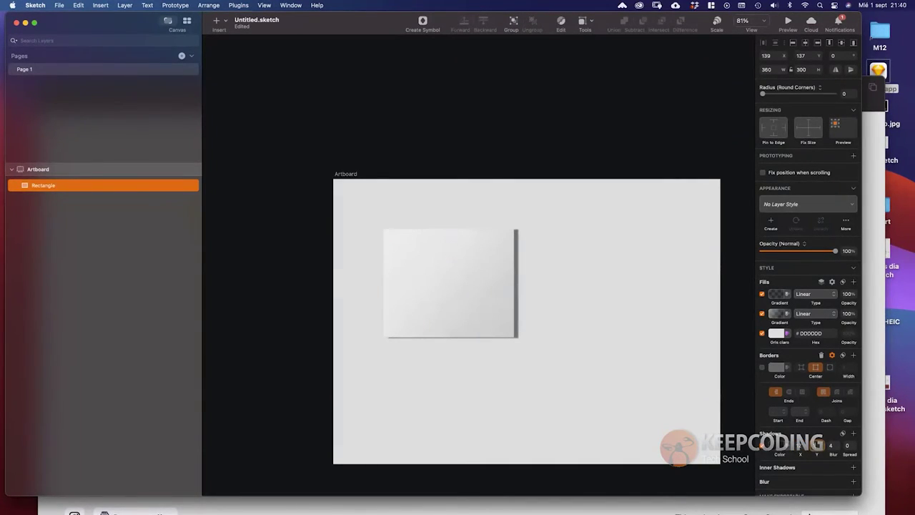
type("10")
key("Tab")
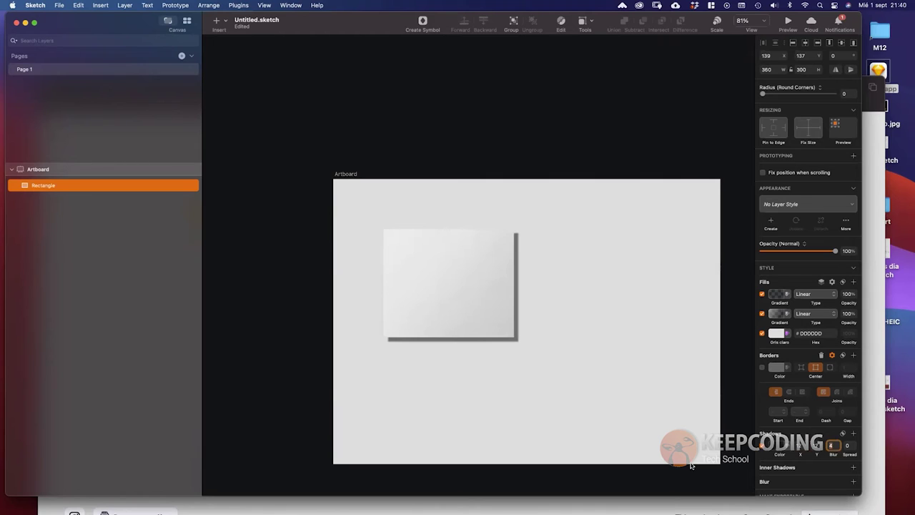
Step: Set the rectangle shadow's X and Y offsets to 30 and its blur to 40
left_click(800, 445)
type("30")
key("Tab")
type("30")
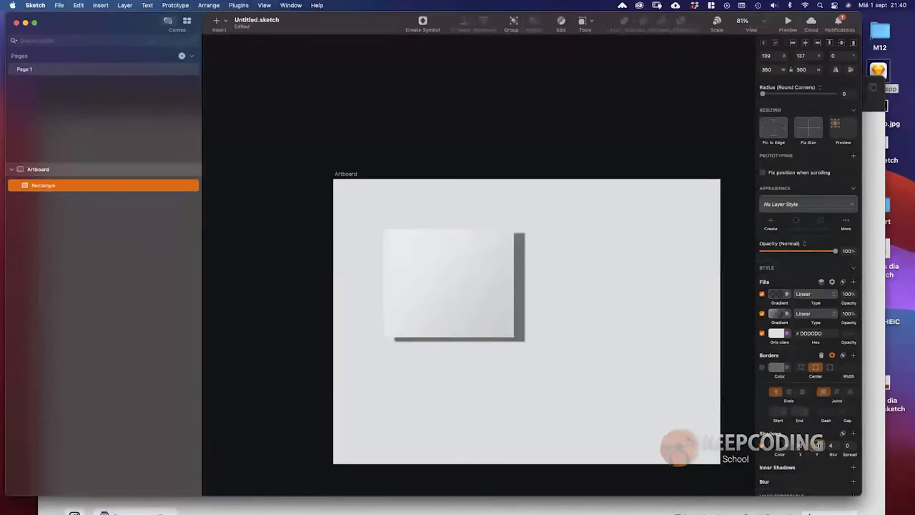
key("Tab")
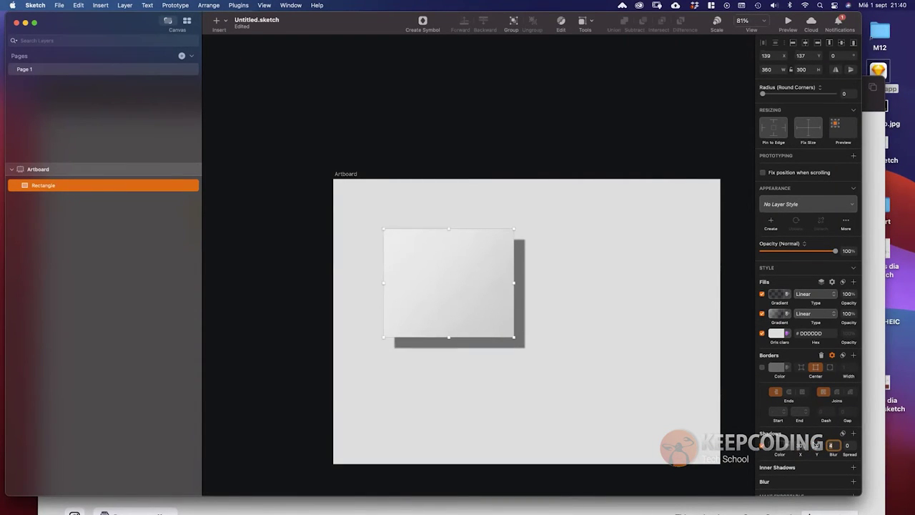
type("40")
key("Return")
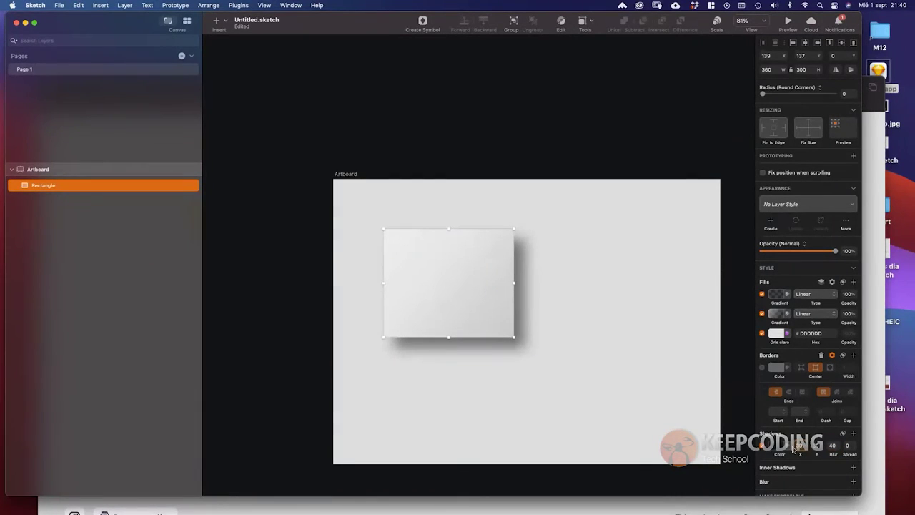
Step: Reduce the shadow's X and Y offsets to 20 and lower its black colour's alpha to 21%
key("Tab")
type("20")
key("Tab")
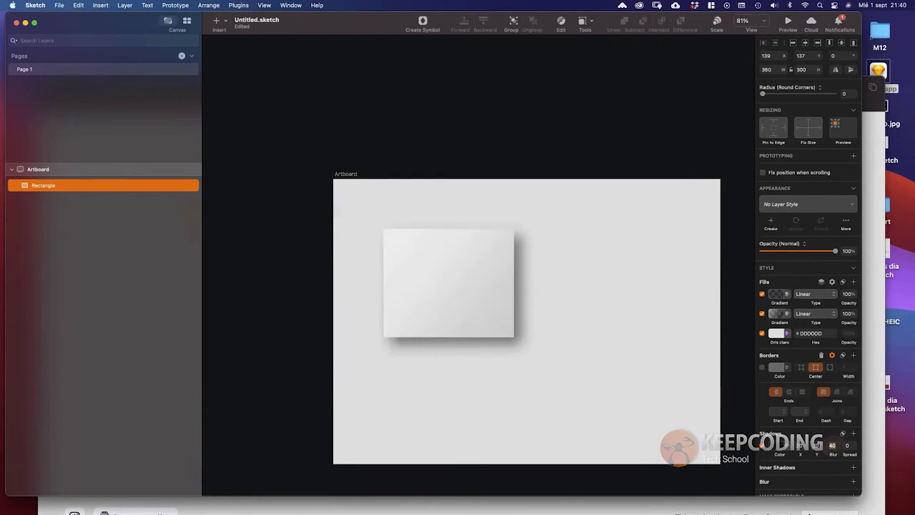
left_click(777, 446)
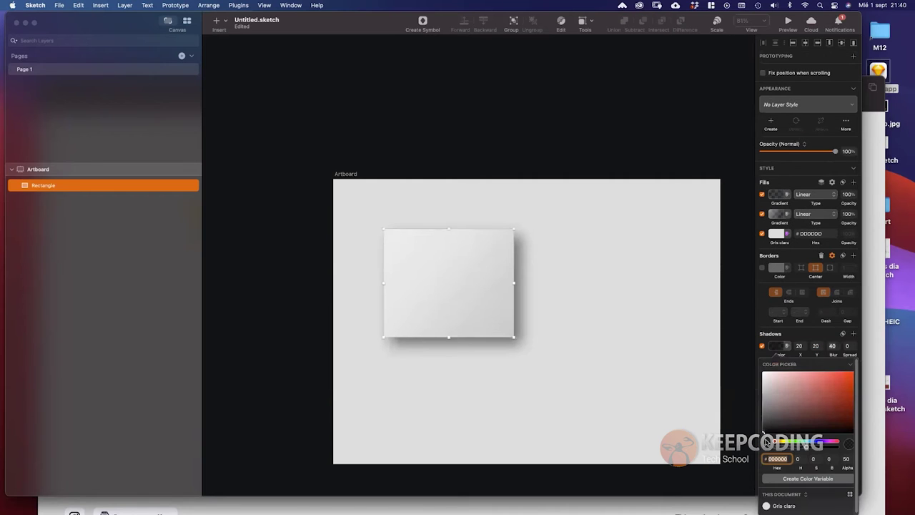
mouse_move(806, 447)
left_mouse_down()
mouse_move(822, 448)
mouse_move(791, 449)
left_mouse_up()
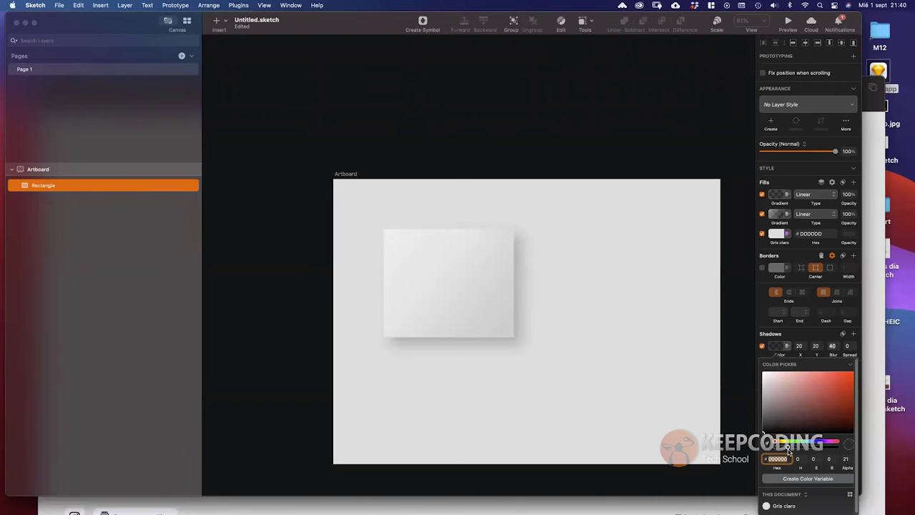
left_click(832, 345)
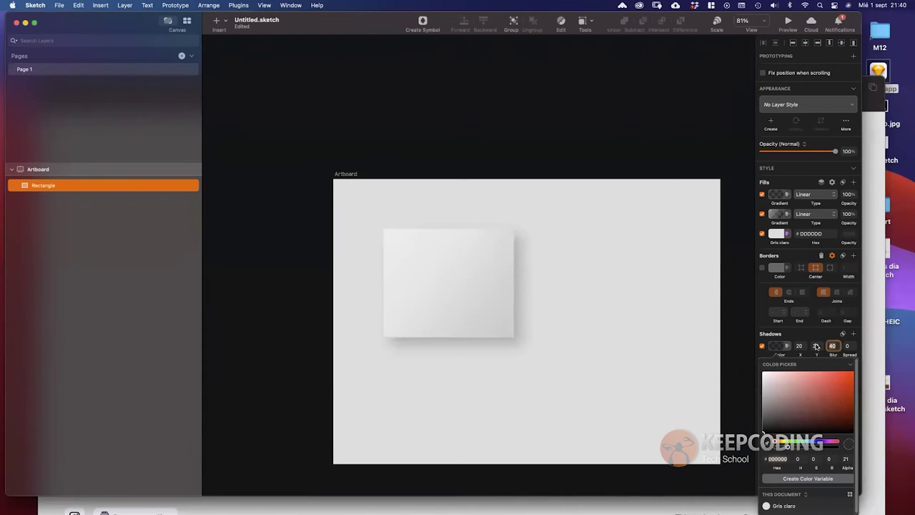
Step: Add a second shadow to the rectangle in white (#FFFFFF) with 53% alpha
left_click(853, 334)
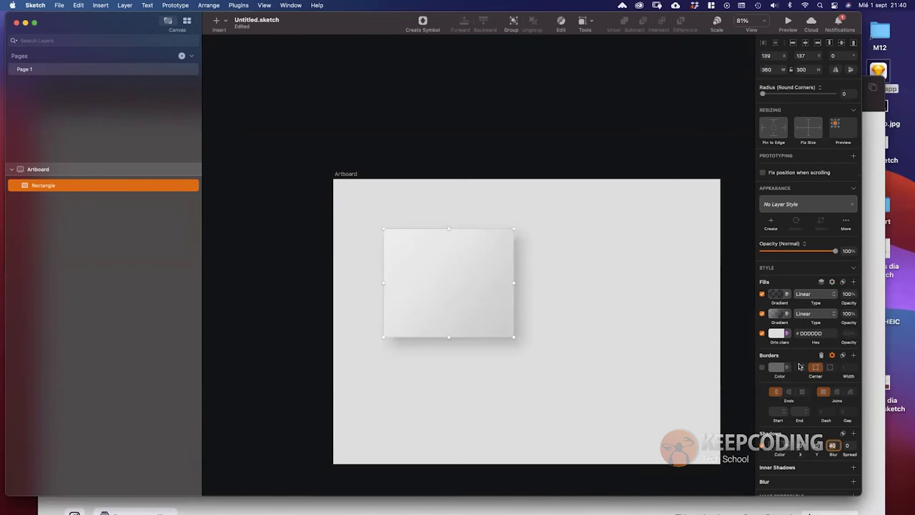
left_click(853, 434)
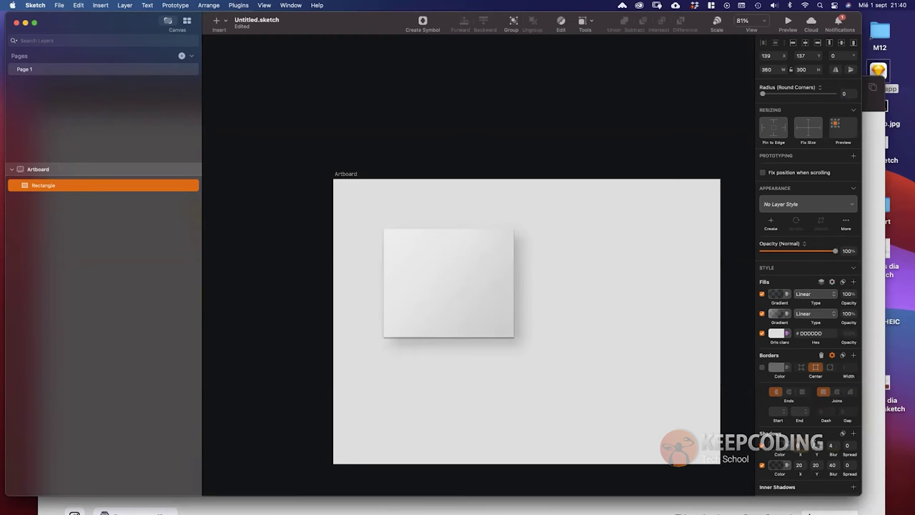
left_click(777, 445)
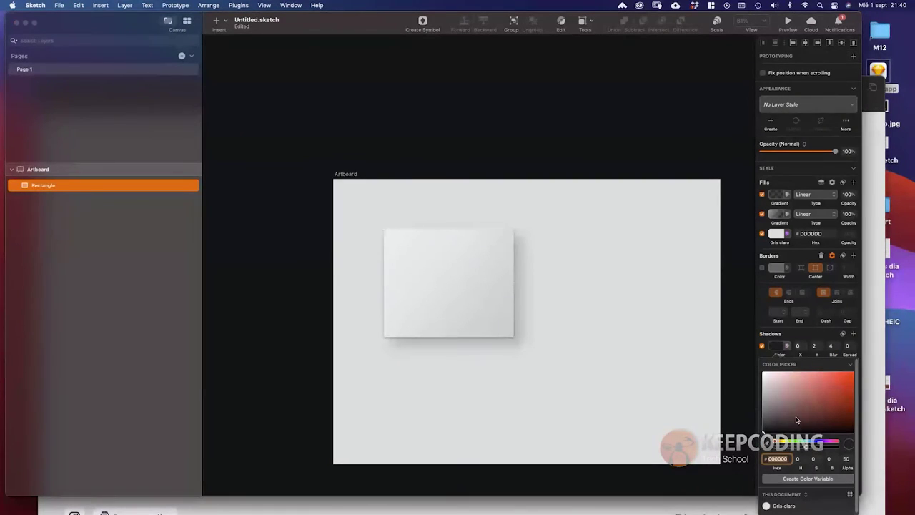
left_click(799, 345)
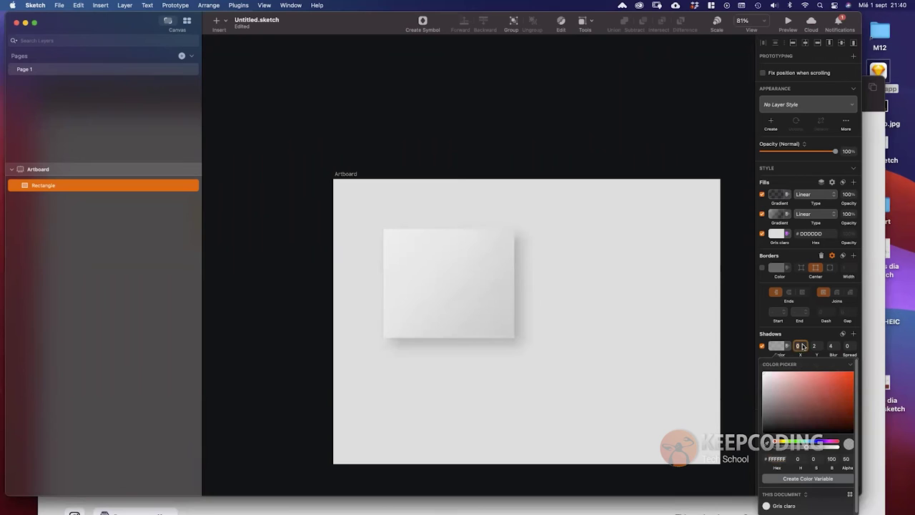
left_click(808, 447)
left_click(812, 334)
left_click(811, 337)
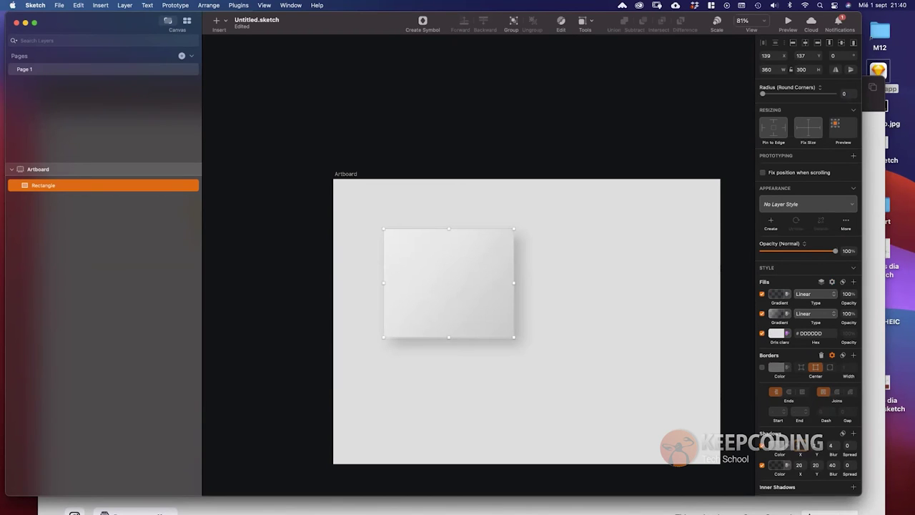
Step: Set the white shadow's X and Y offsets to -20 and its blur to 40
key("Tab")
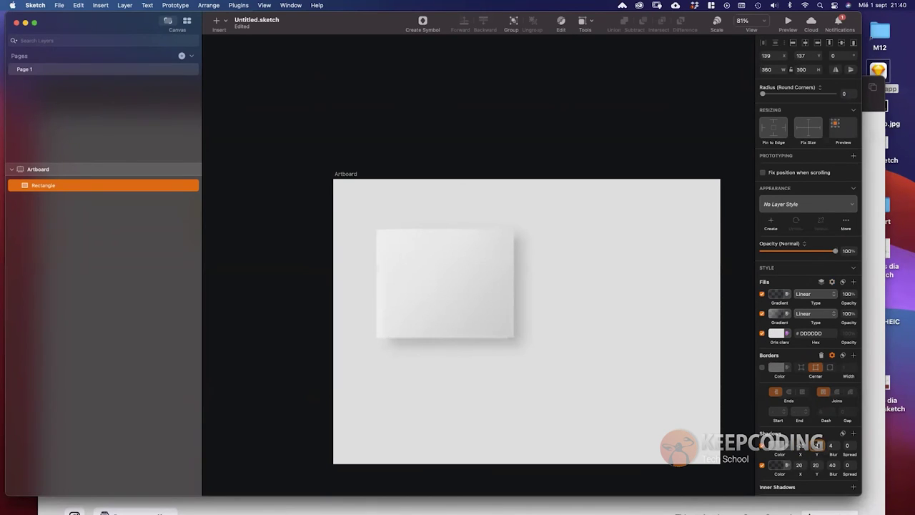
key("Tab")
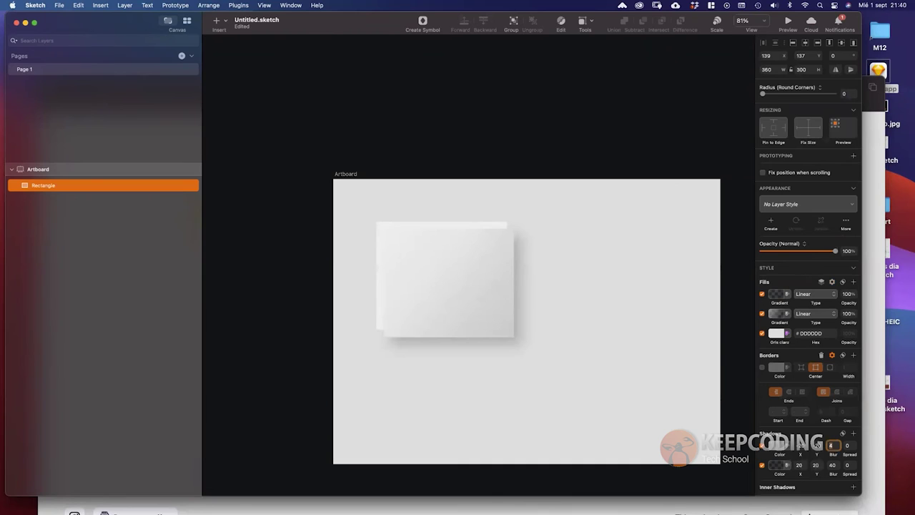
key("Tab")
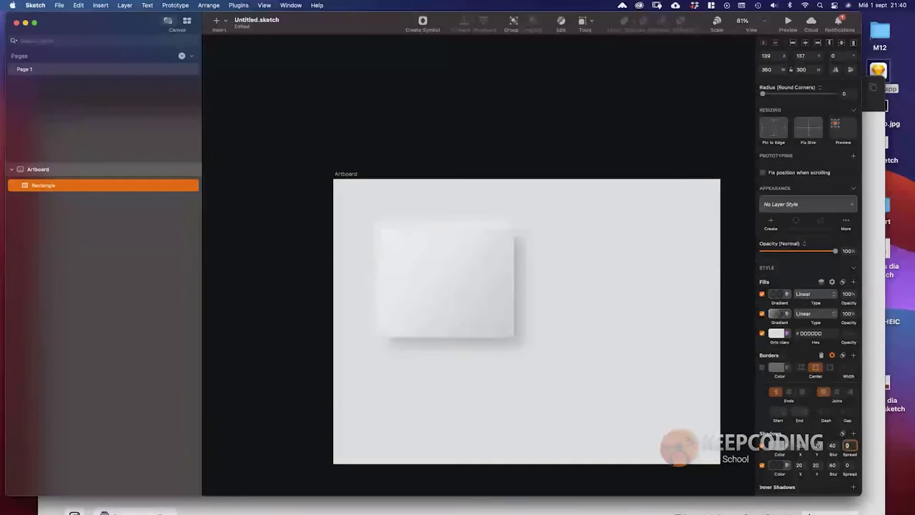
Step: Lower the white shadow's alpha to 23%
left_click(779, 444)
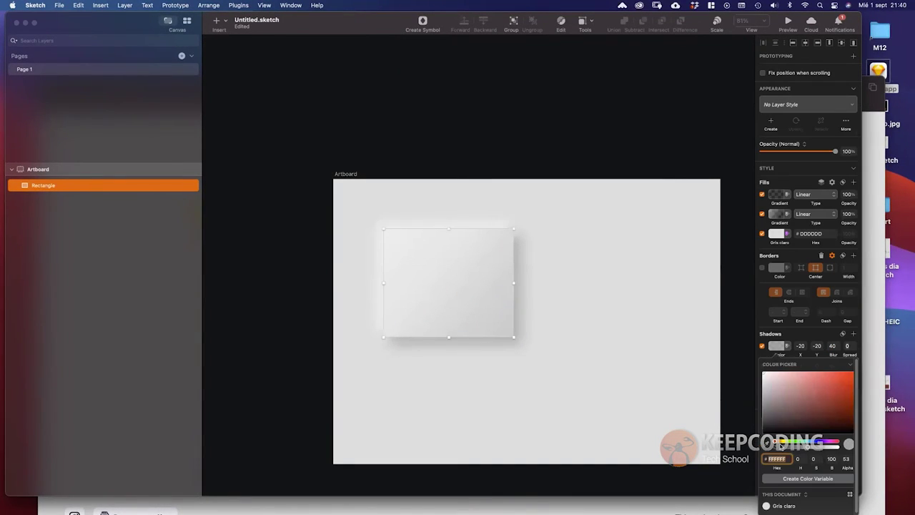
left_click(791, 448)
left_click_drag(789, 447, 789, 447)
left_click(799, 335)
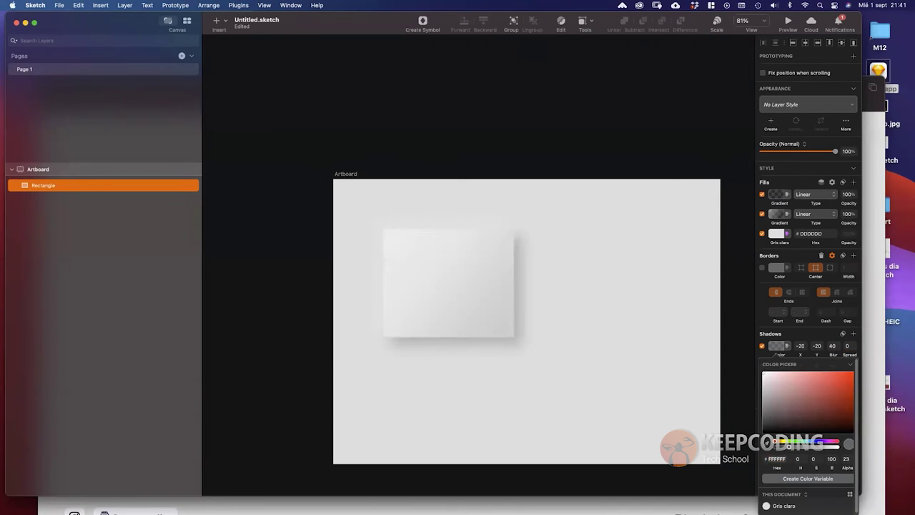
key("Escape")
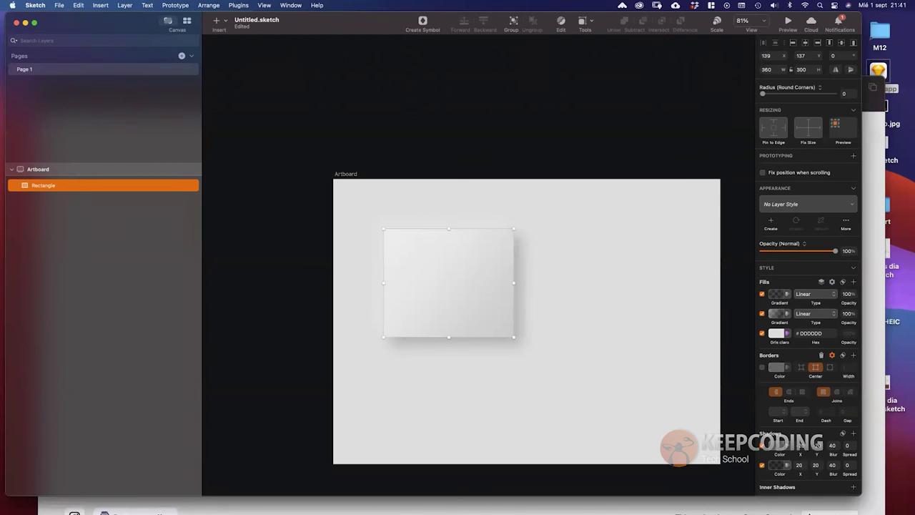
Step: Lower the black shadow's alpha to 17%, and select the end stop of the dark gradient fill
left_click(776, 446)
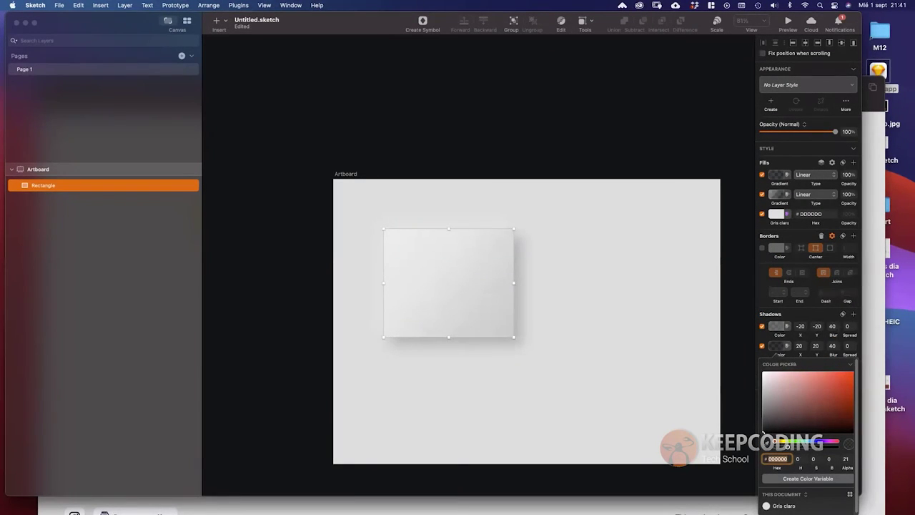
left_click_drag(787, 447, 784, 446)
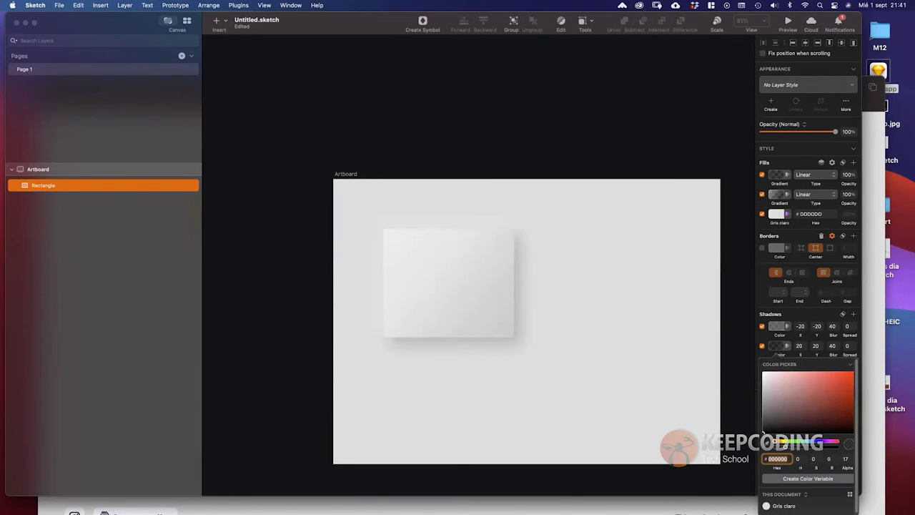
key("Escape")
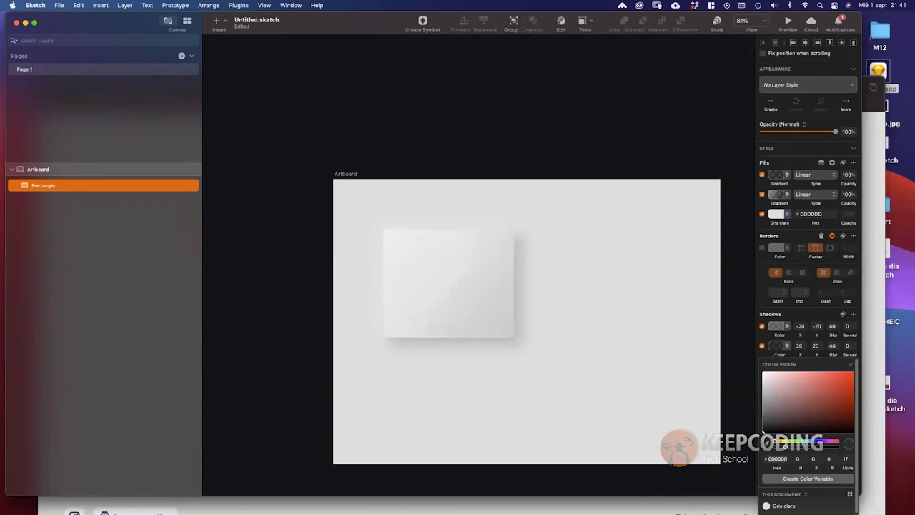
left_click(777, 174)
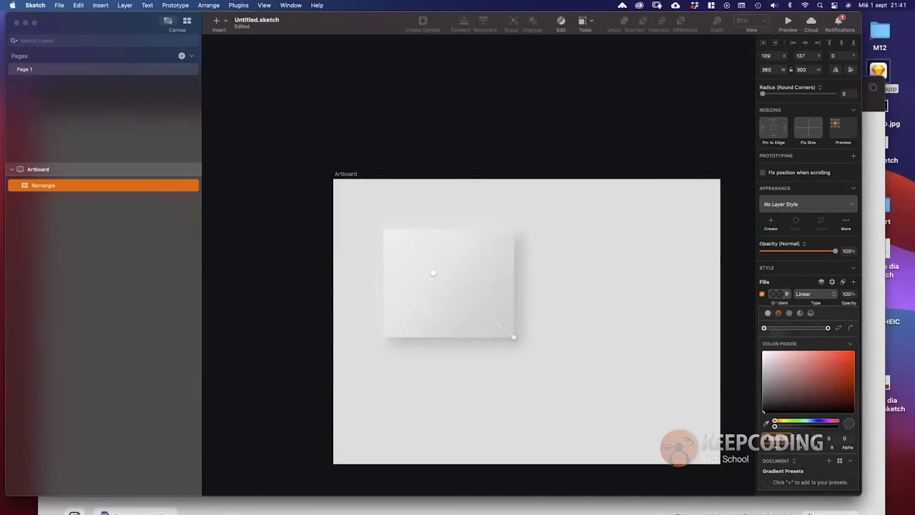
left_click(828, 328)
Step: Change the artboard's background colour to the slightly darker grey #D8D7D7, and deselect the artboard
left_click(346, 174)
left_click(346, 174)
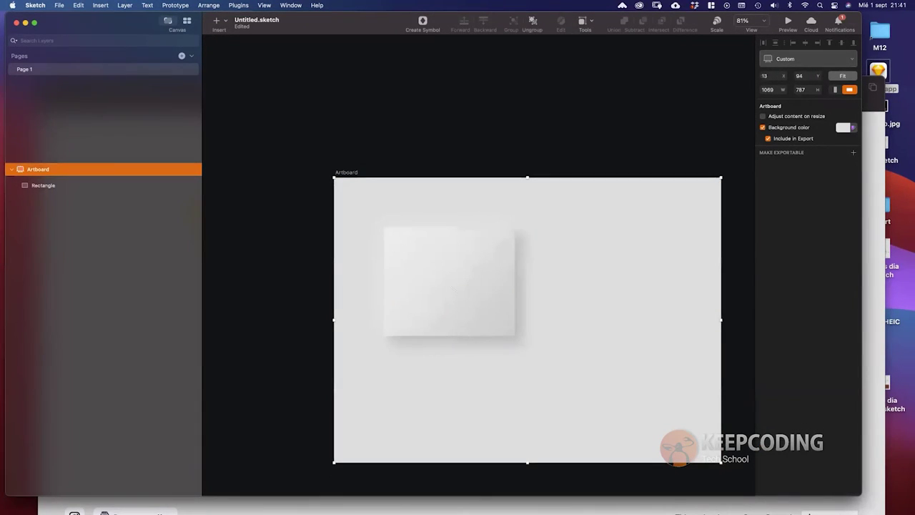
left_click(845, 127)
type("D8D8D8")
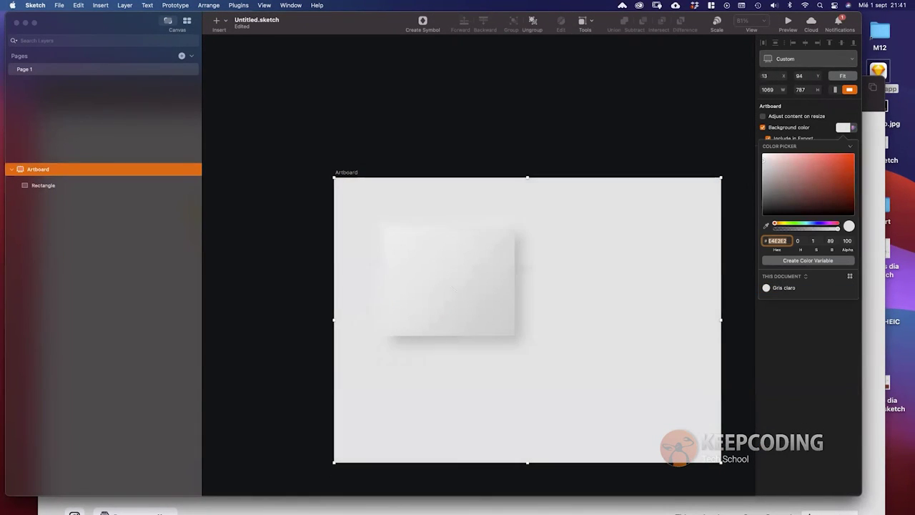
key("Return")
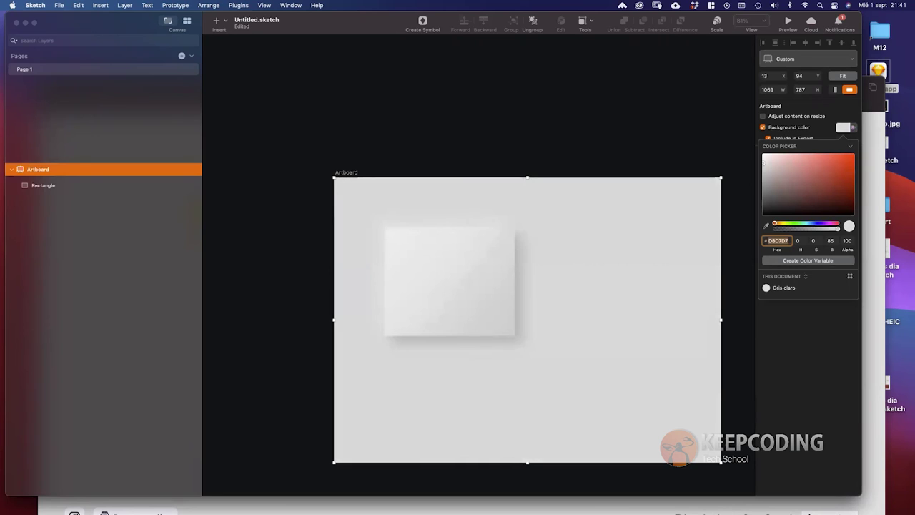
key("Escape")
key("Escape")
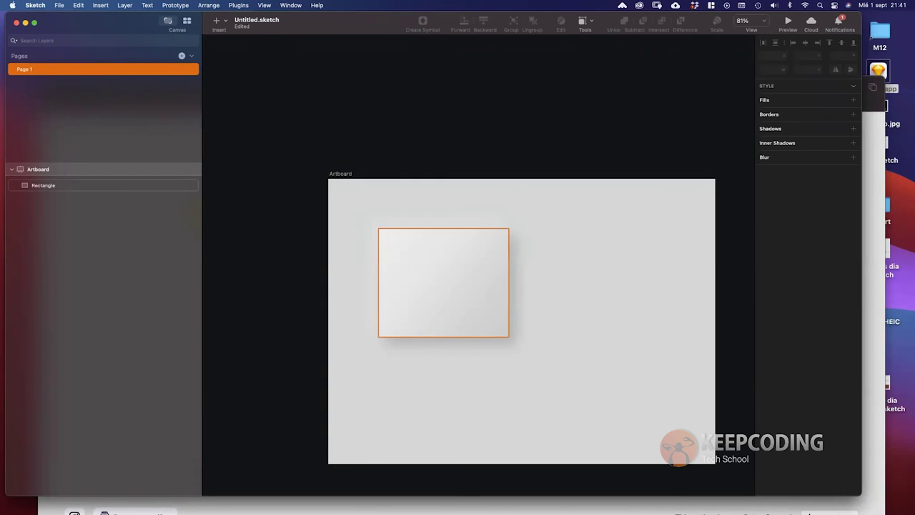
Step: Shrink the rectangle to 289 by 257 near the artboard's upper-left corner, and duplicate it twice to form a row of three
left_click(459, 294)
left_click_drag(509, 337, 483, 321)
left_click_drag(445, 283, 549, 264)
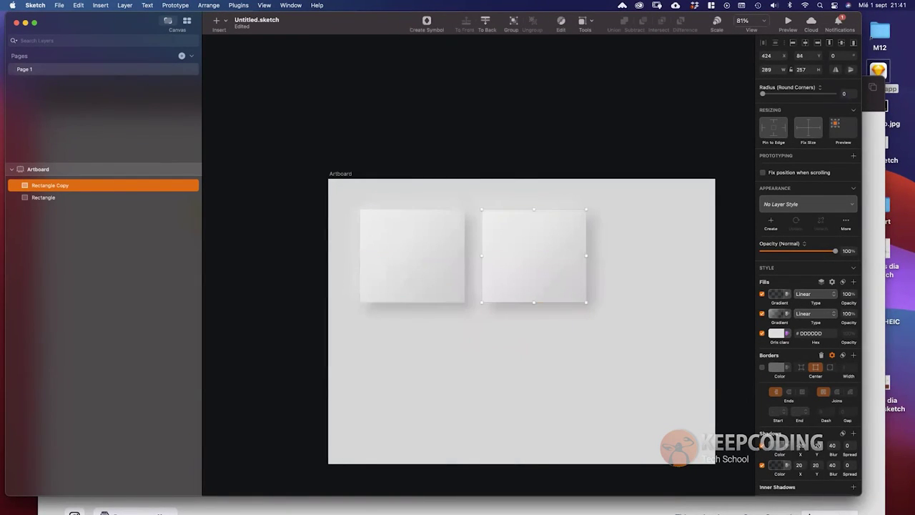
key("alt")
key("super+d")
Step: Duplicate the row of three rectangles directly below to form a grid of three columns and two rows
left_click(540, 264, "shift")
left_click(434, 264, "shift")
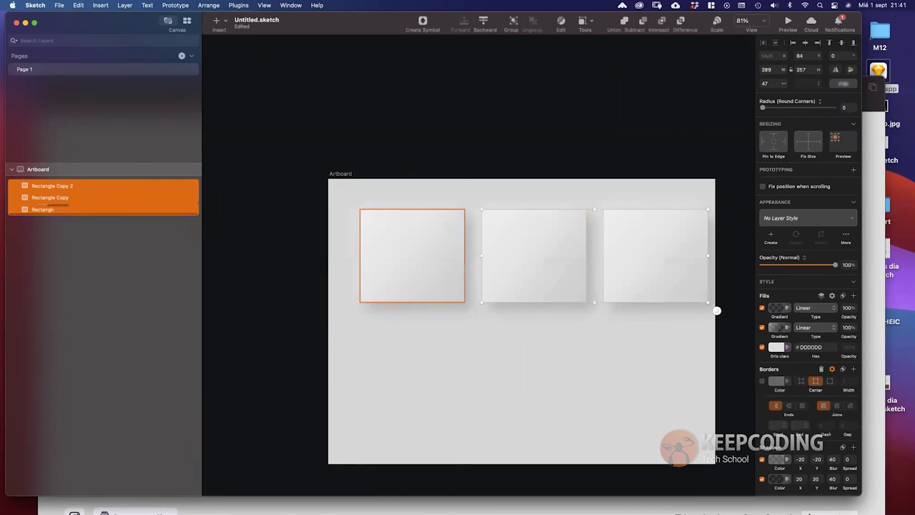
left_click_drag(717, 310, 718, 423)
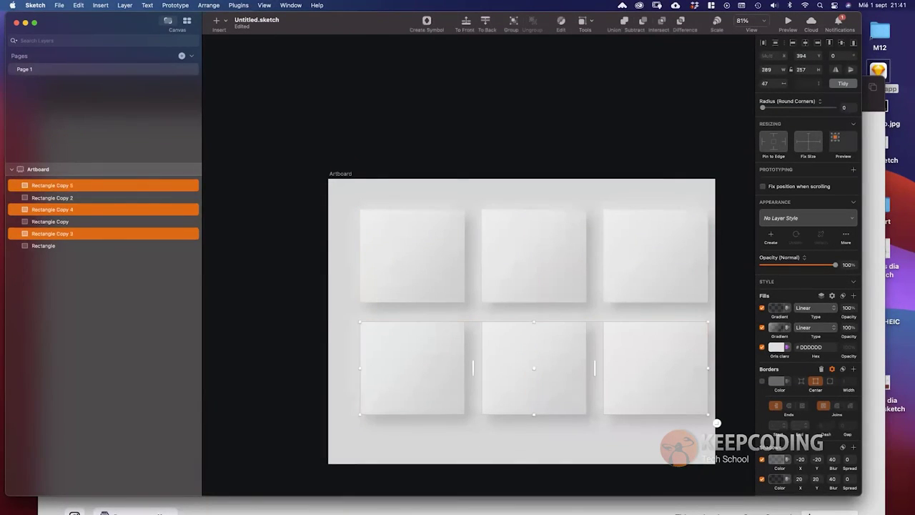
Step: Set the horizontal and vertical spacing between all six rectangles to 32
left_click_drag(728, 197, 401, 379)
left_click(771, 84)
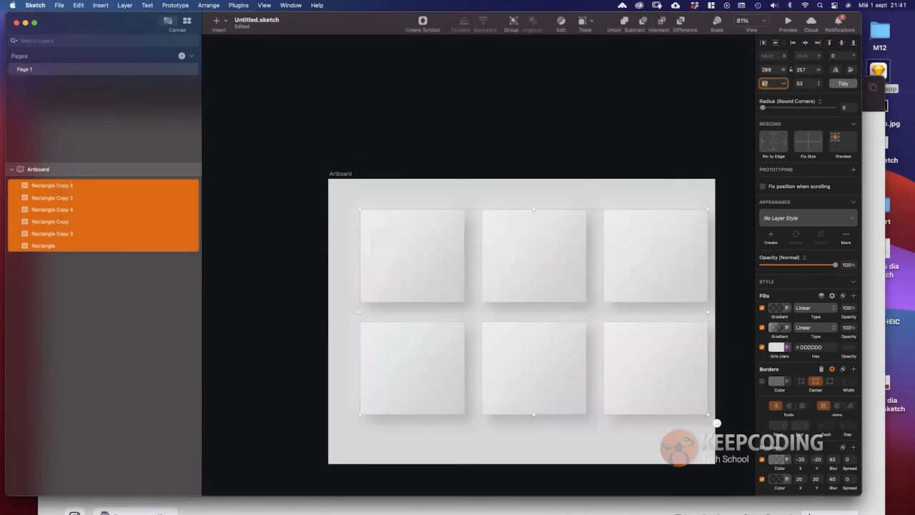
type("32")
key("Tab")
type("32")
key("Tab")
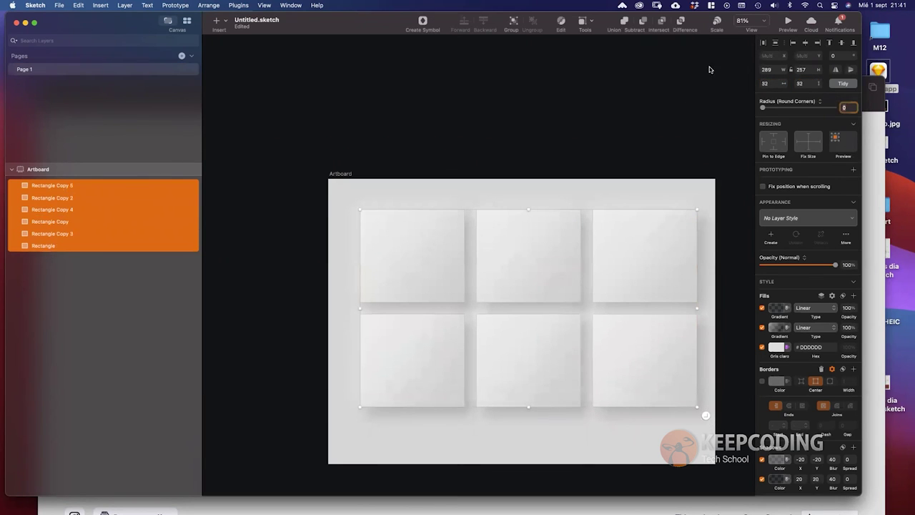
Step: Move the whole grid of six rectangles to roughly the middle of the artboard
left_click(626, 145)
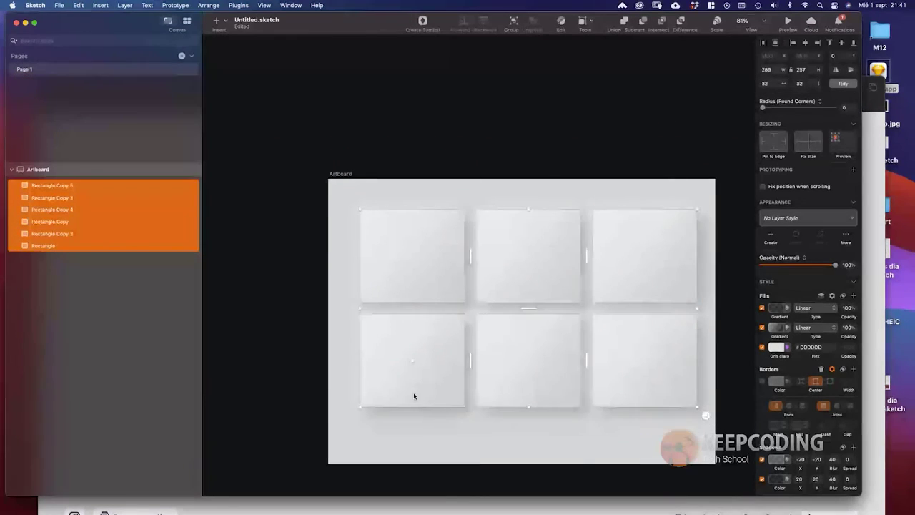
left_click_drag(418, 383, 416, 395)
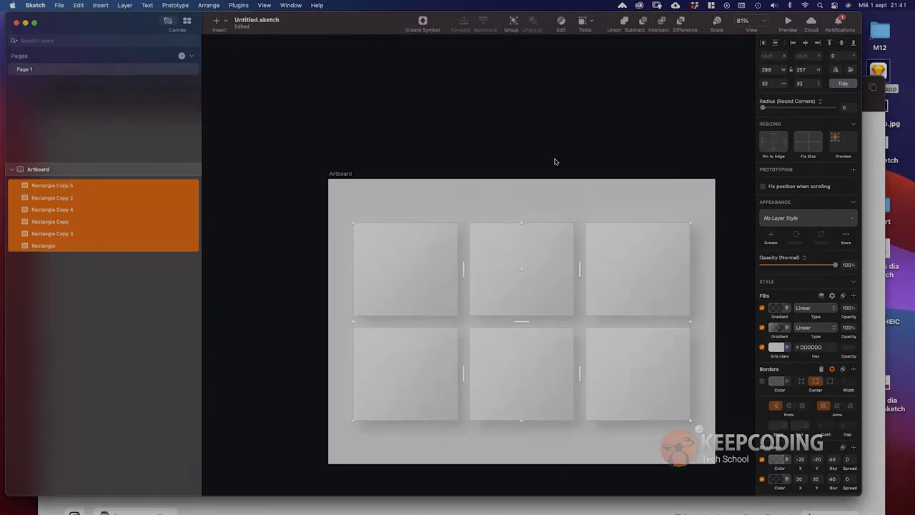